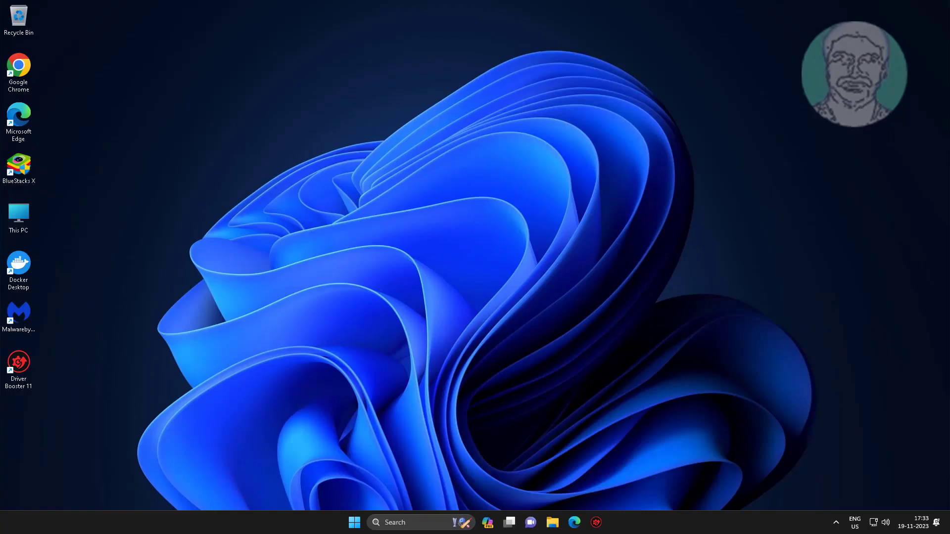
- Open the Windows 11 Start menu showing pinned apps
left_click(355, 523)
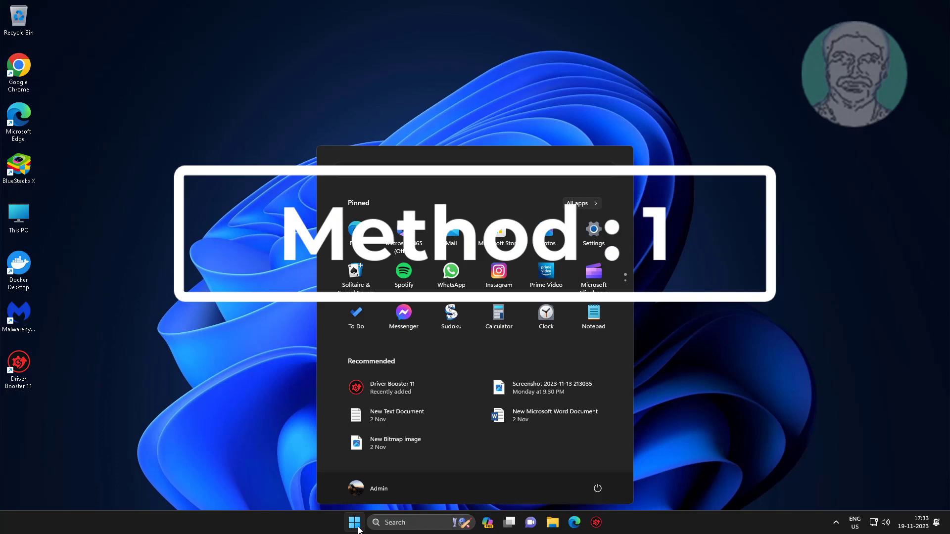
- Remove MiSuperBassWirelessHeadphones from the Devices list under Bluetooth & devices in Settings
left_click(605, 235)
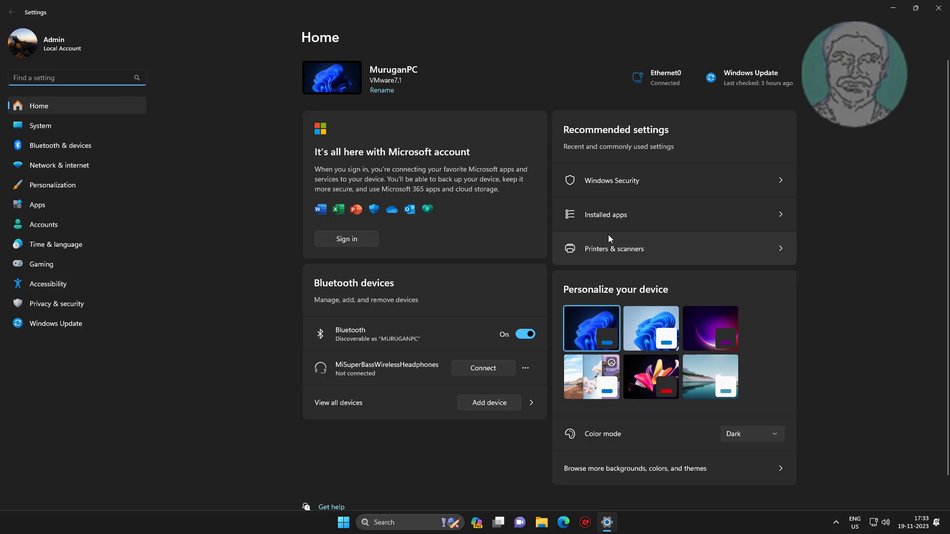
left_click(72, 147)
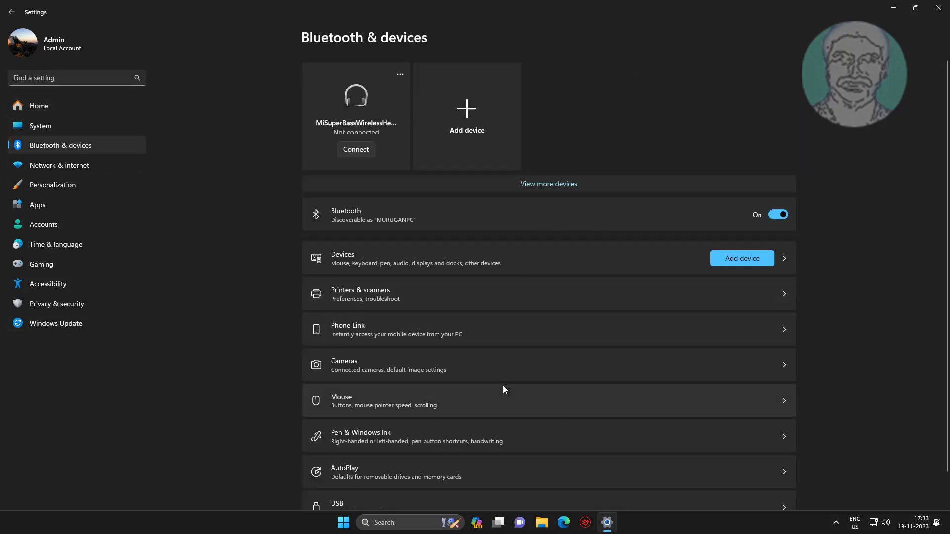
left_click(362, 262)
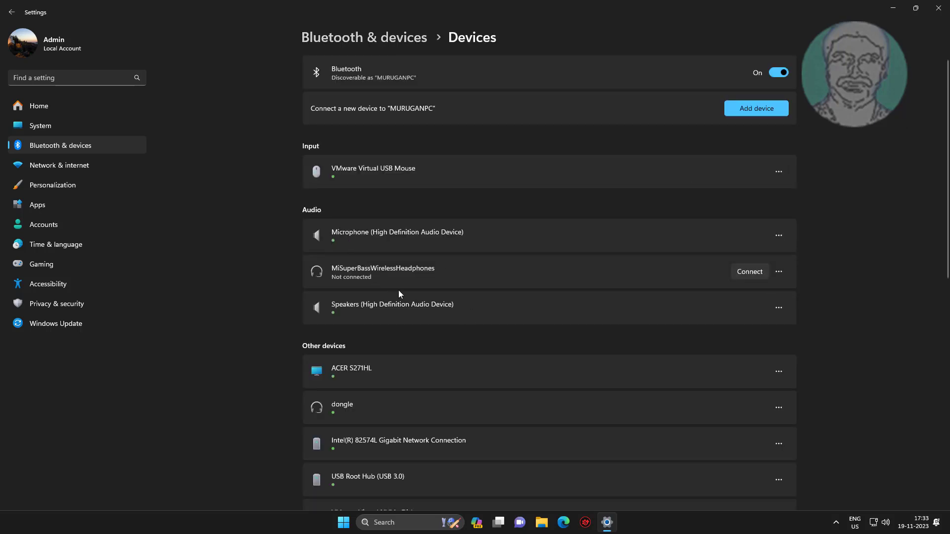
left_click(780, 272)
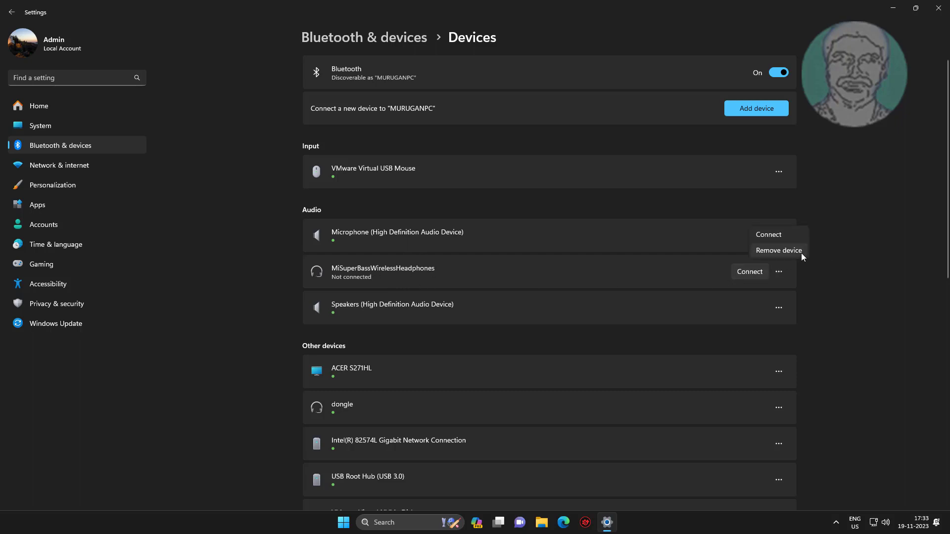
left_click(795, 249)
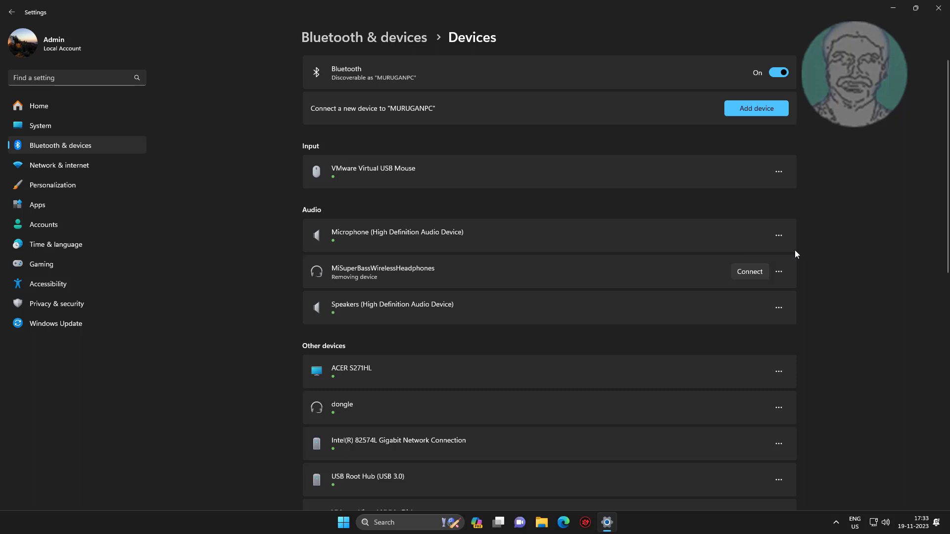
- Re-pair MiSuperBassWirelessHeadphones as a new Bluetooth device
left_click(747, 109)
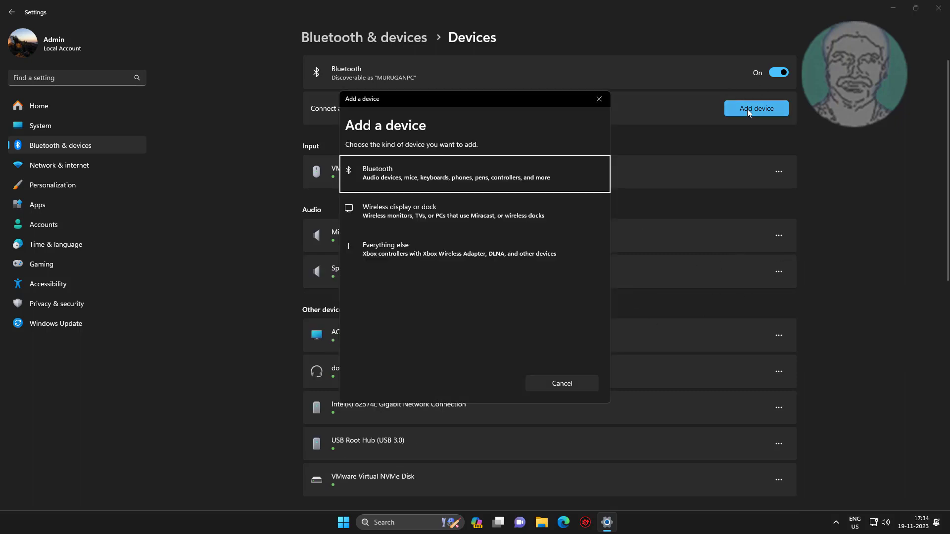
left_click(461, 171)
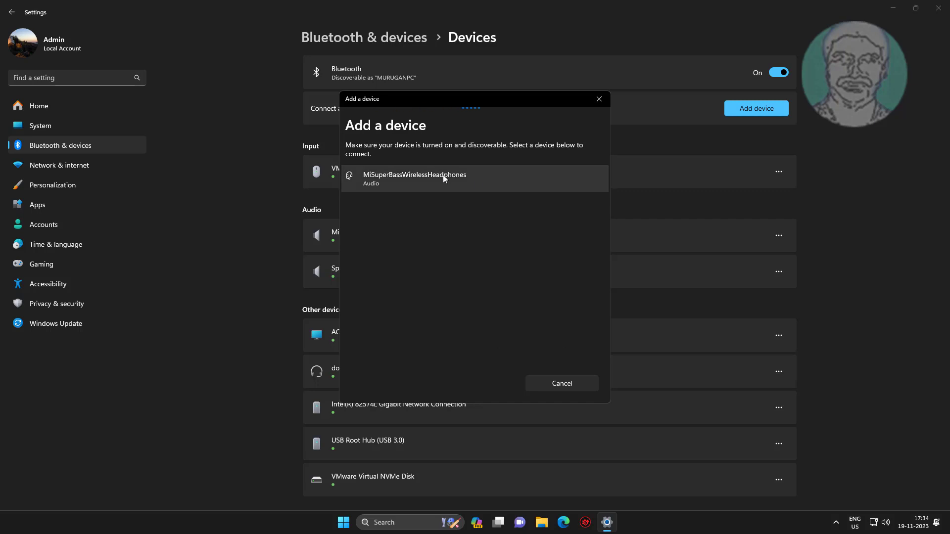
left_click(443, 175)
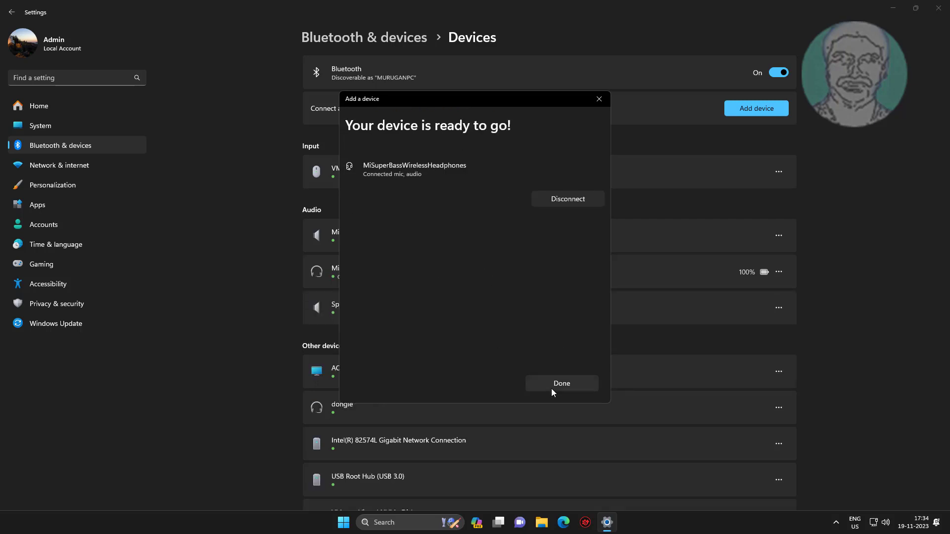
left_click(553, 386)
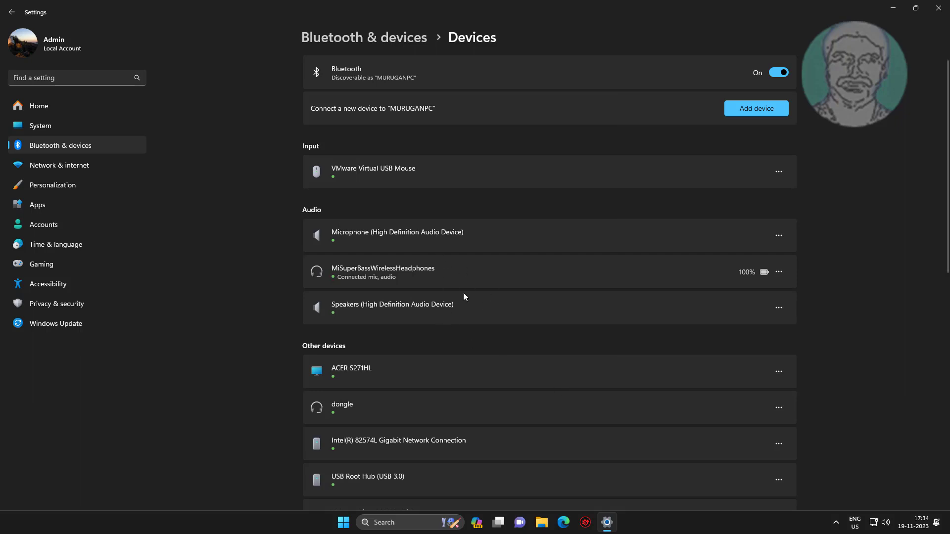
- Close Settings and launch the Services app from Windows search
left_click(939, 8)
left_click(421, 522)
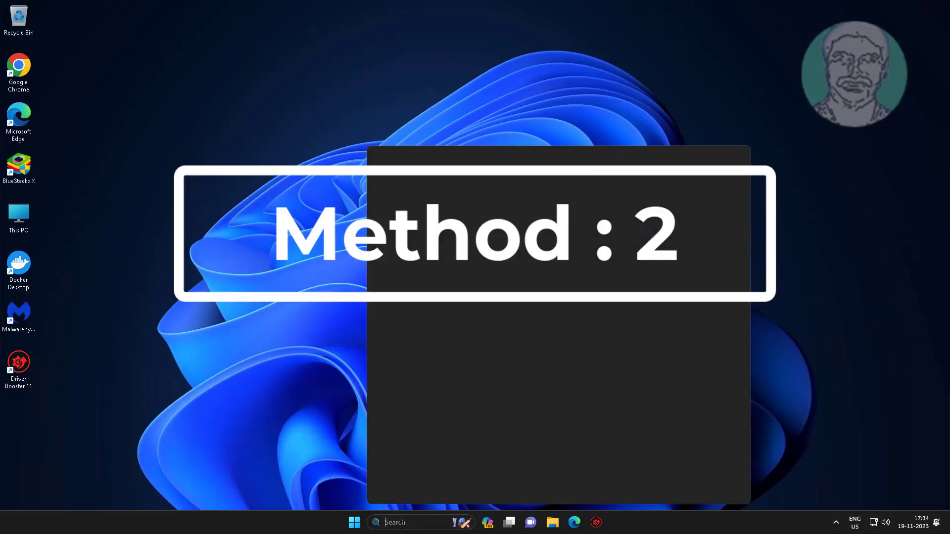
type("services")
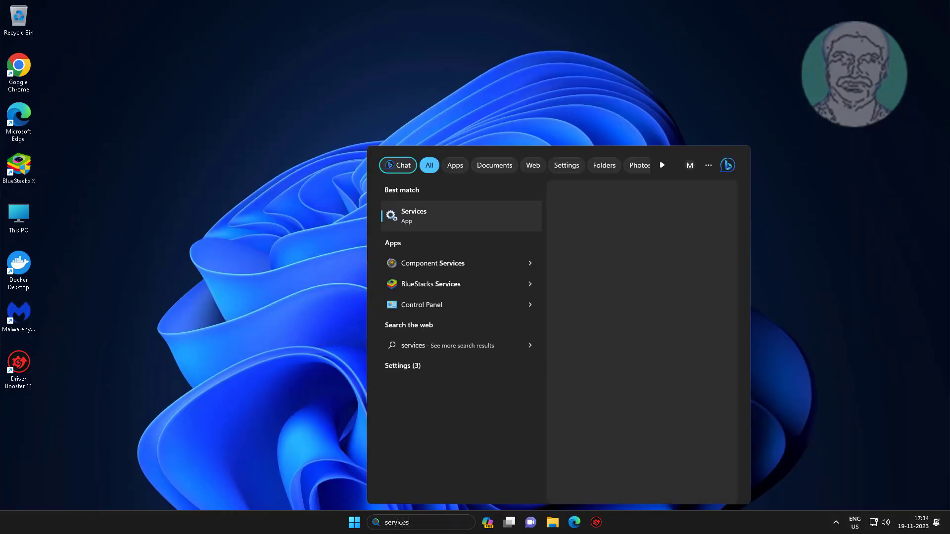
left_click(421, 223)
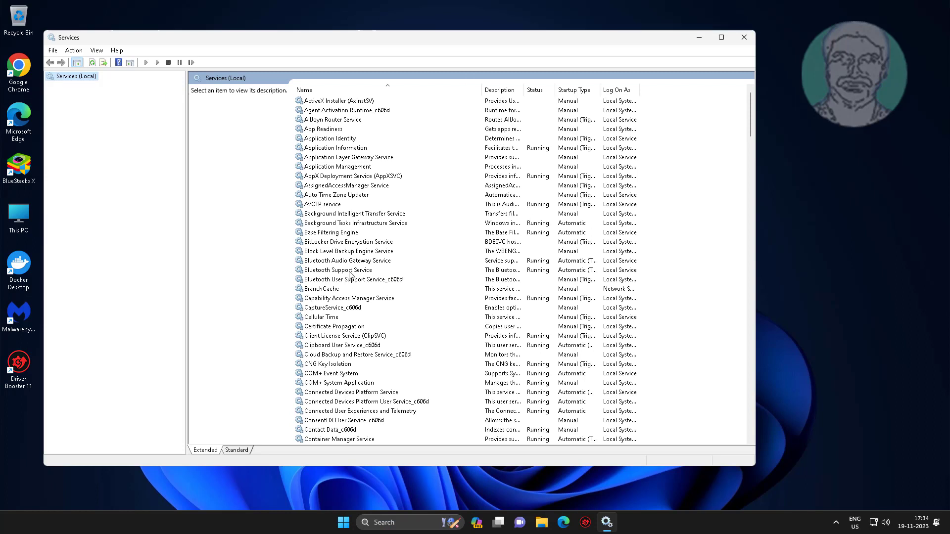
- Set Bluetooth Support Service's startup type to Automatic and apply it
left_click(350, 272)
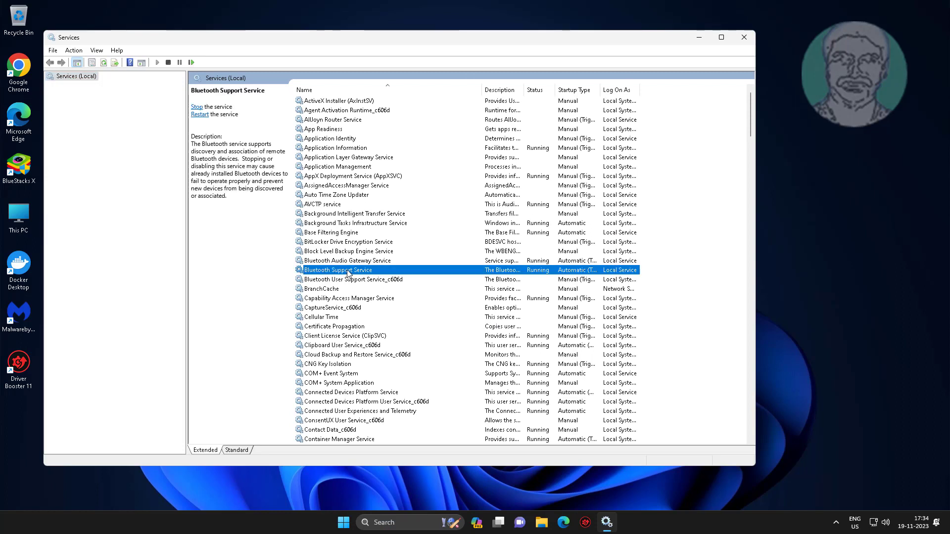
double_click(362, 272)
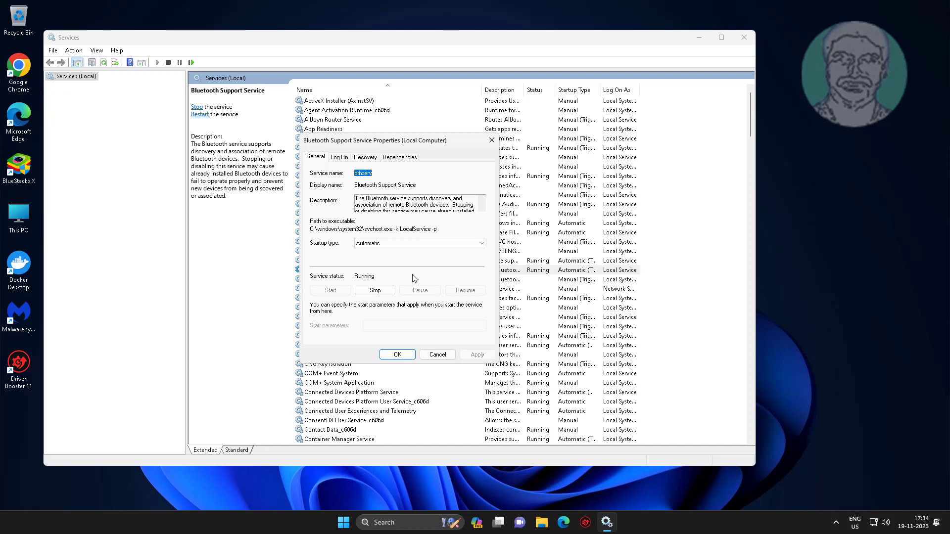
left_click(420, 244)
left_click(368, 259)
left_click(477, 355)
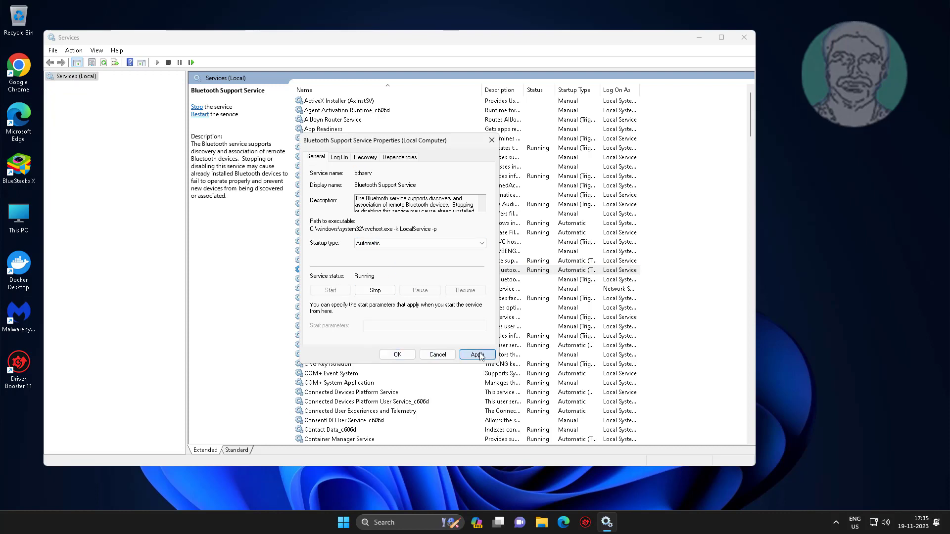
left_click(398, 355)
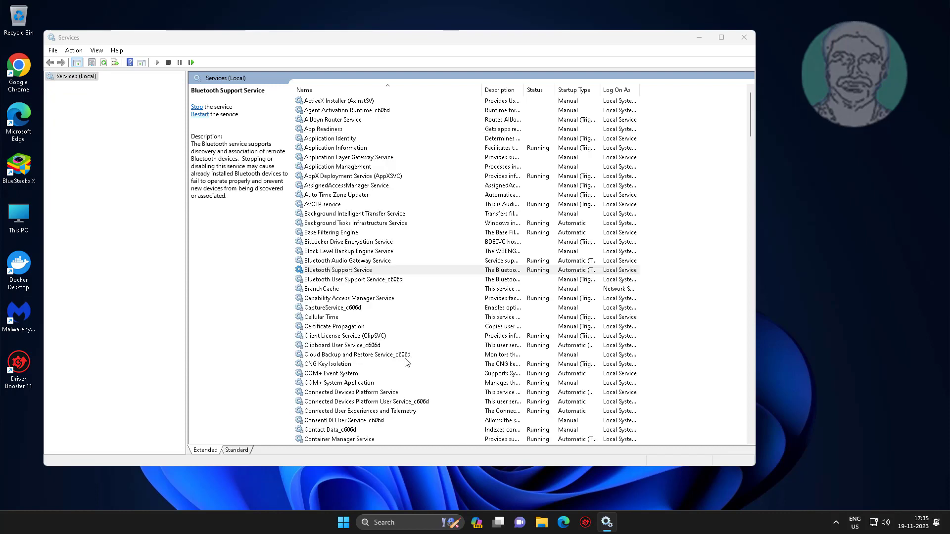
- Set Bluetooth User Support Service_c606d to Automatic, start it, then close Services
double_click(379, 280)
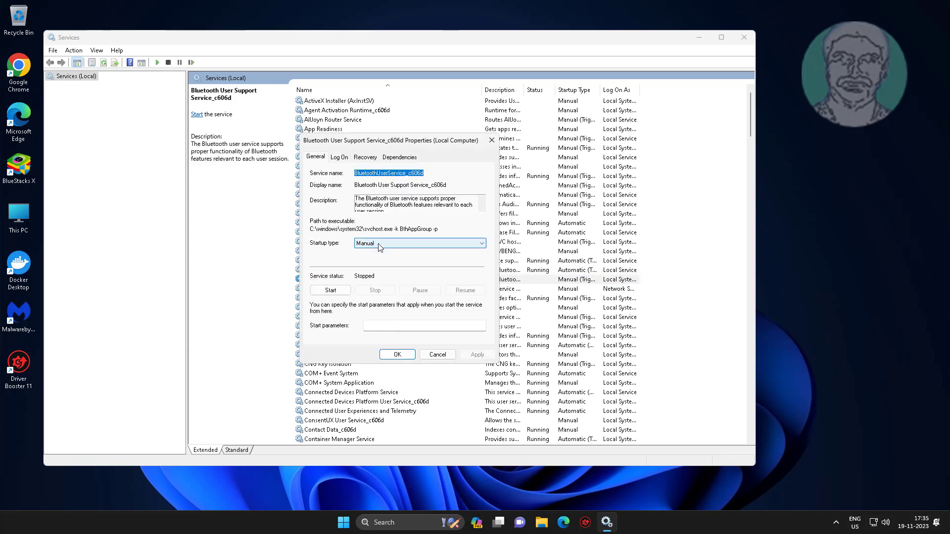
left_click(420, 244)
left_click(372, 260)
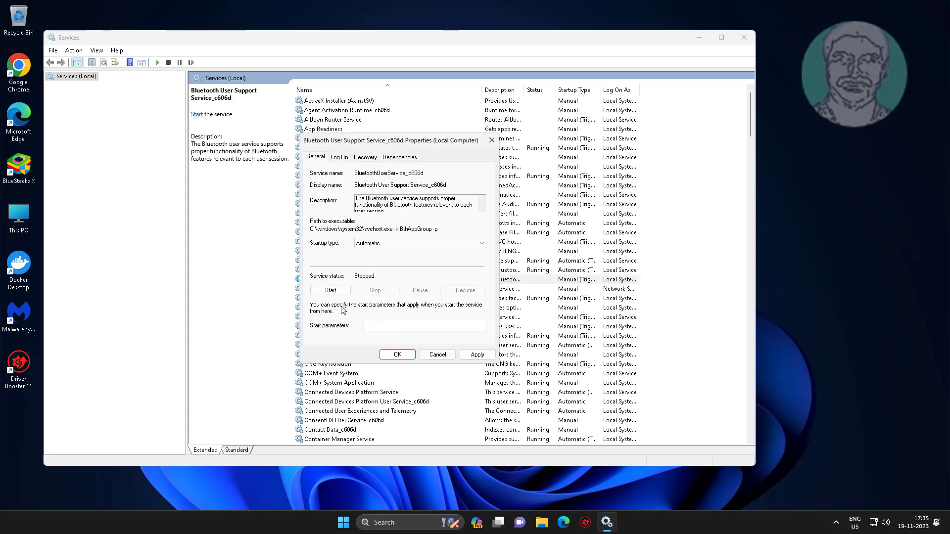
left_click(330, 291)
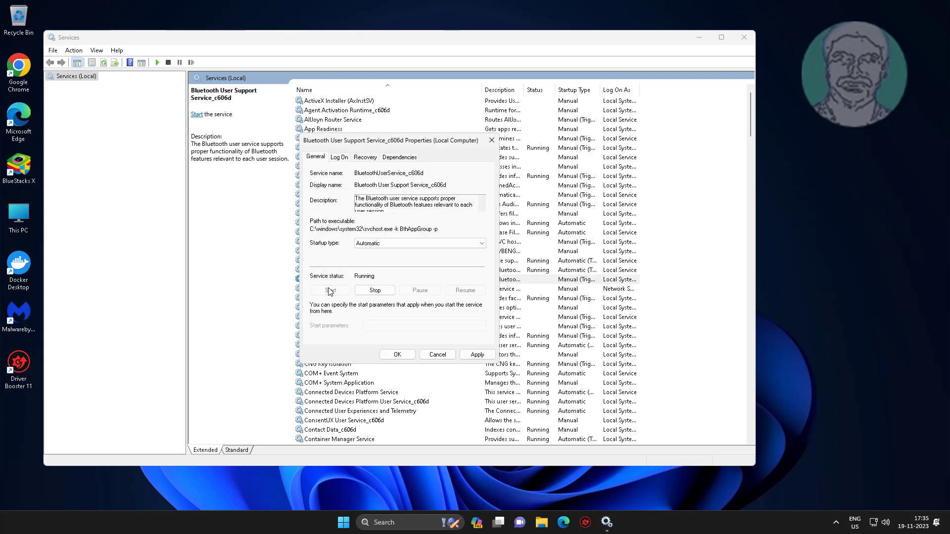
left_click(477, 355)
left_click(438, 355)
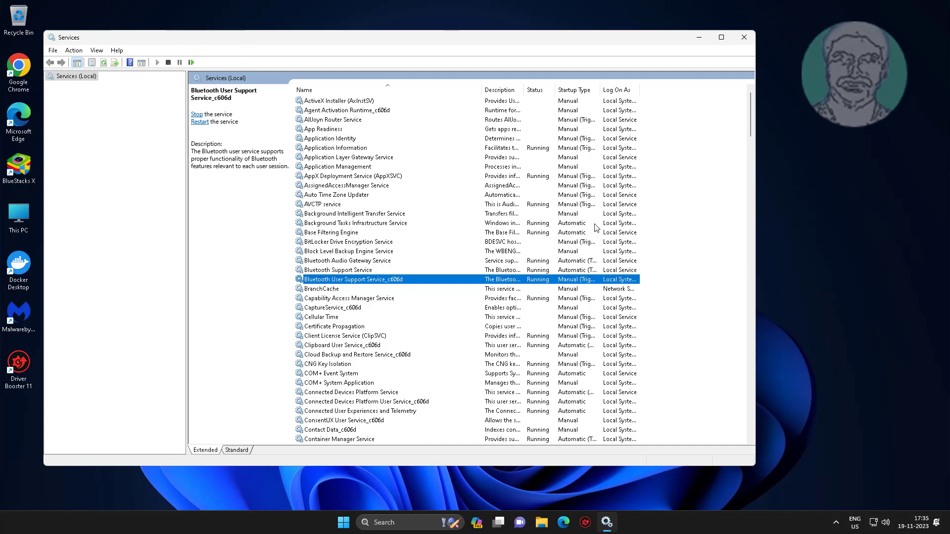
left_click(745, 37)
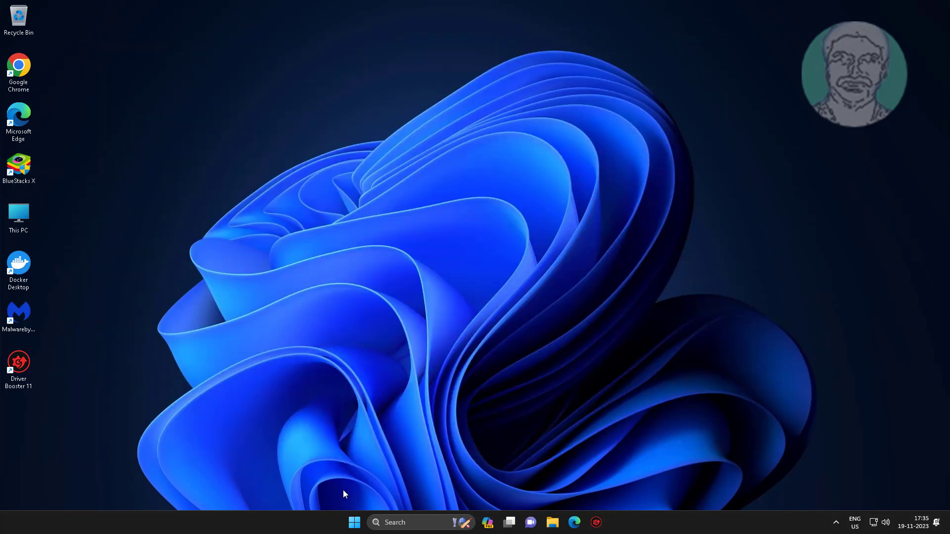
- Reopen Settings from the Start menu and go to the System section
left_click(355, 522)
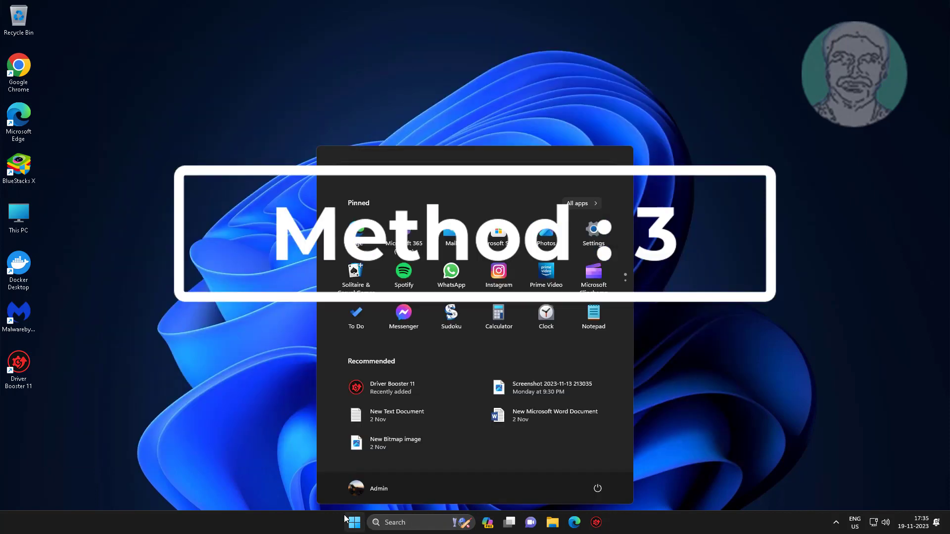
left_click(590, 243)
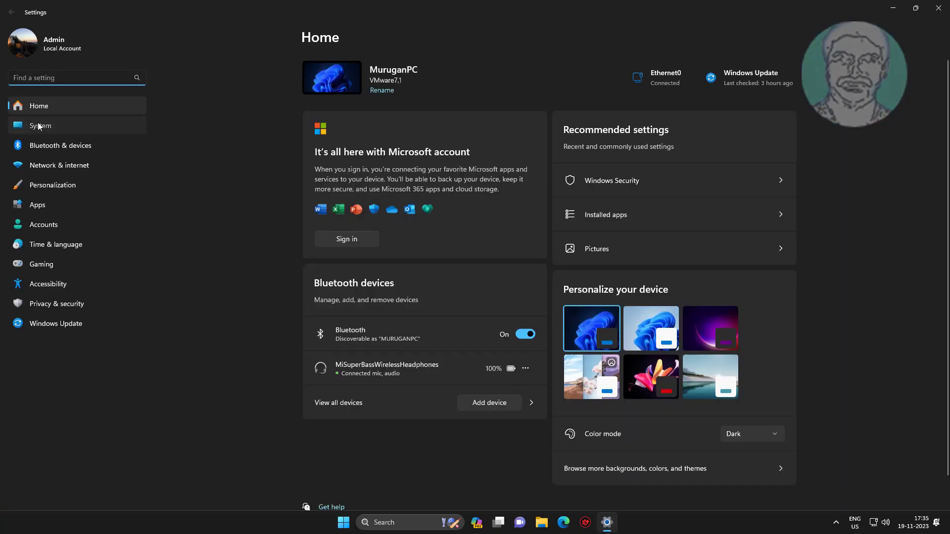
left_click(40, 125)
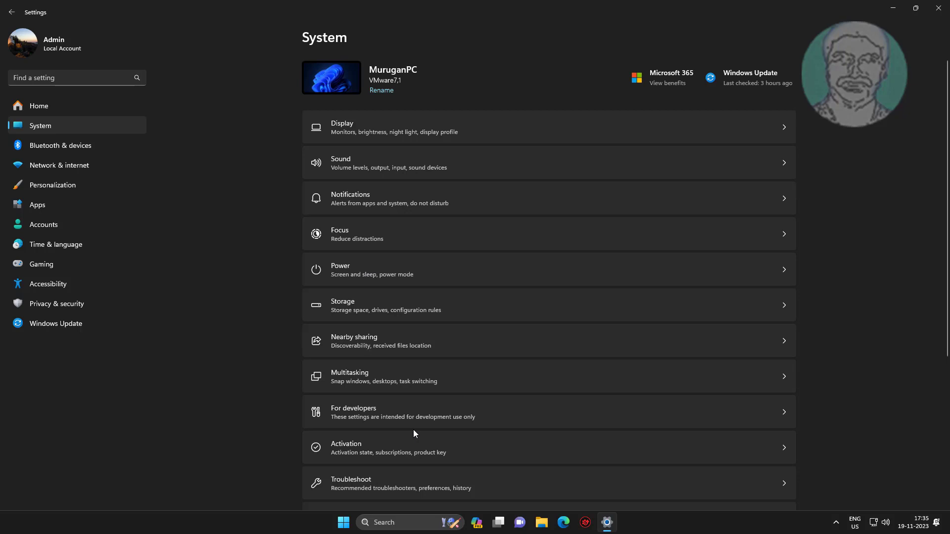
scroll(413, 431, "down", 4)
- Run the Bluetooth troubleshooter from Other troubleshooters and consent to automated diagnostics
left_click(383, 347)
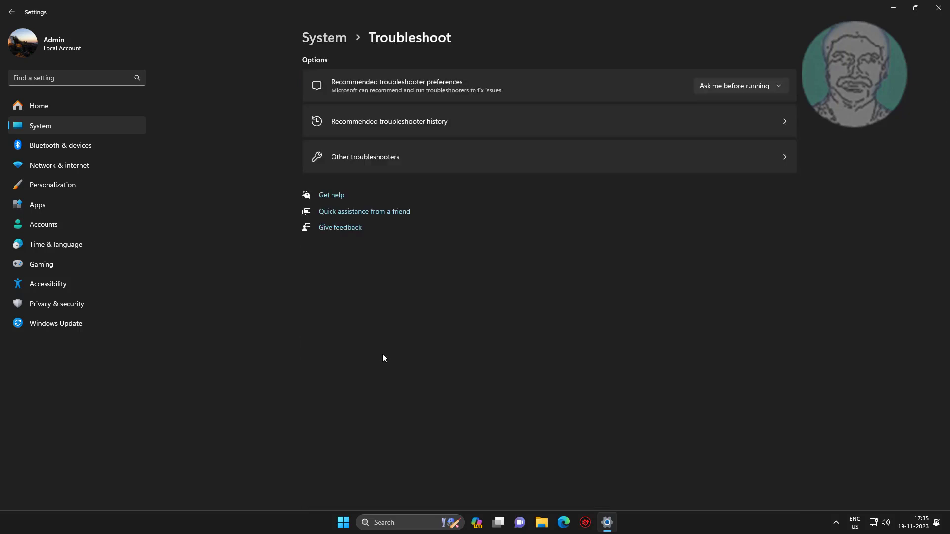
left_click(372, 159)
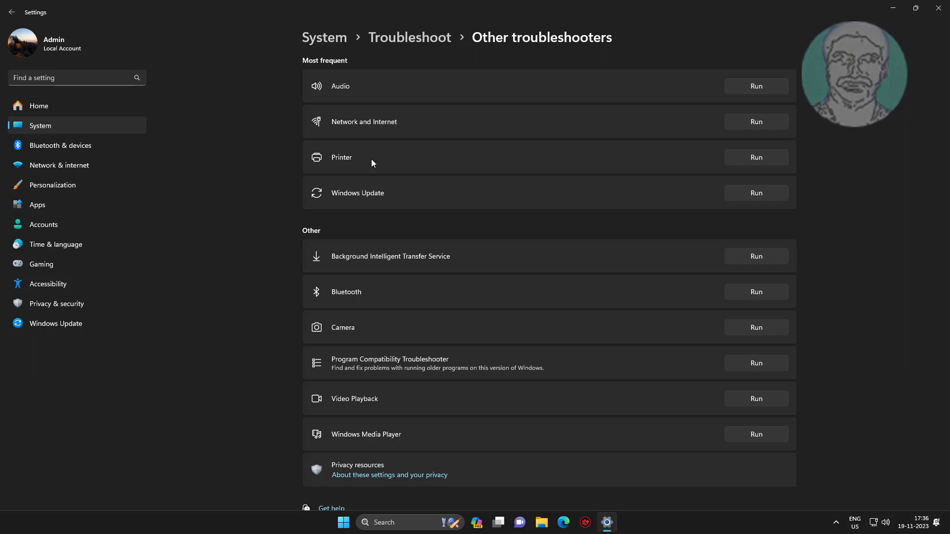
left_click(759, 294)
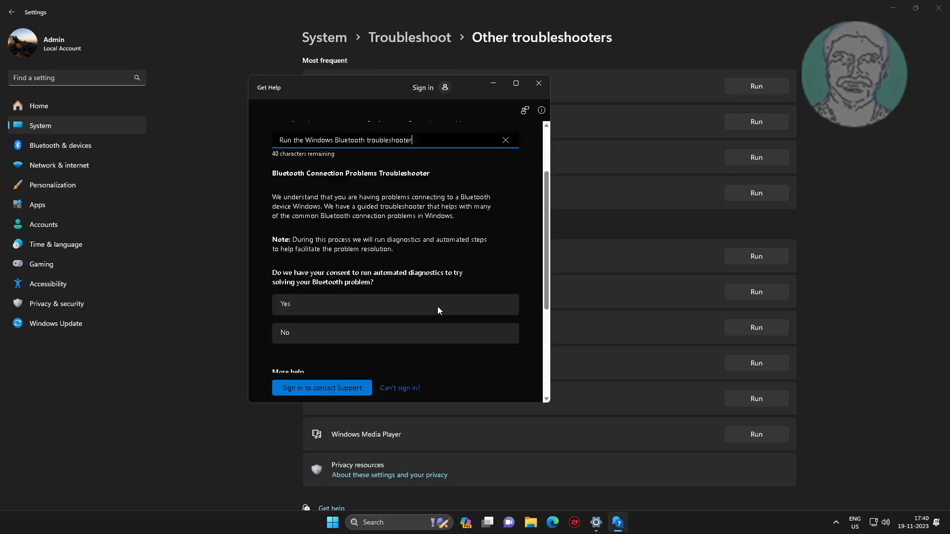
scroll(437, 307, "down", 1)
left_click(285, 262)
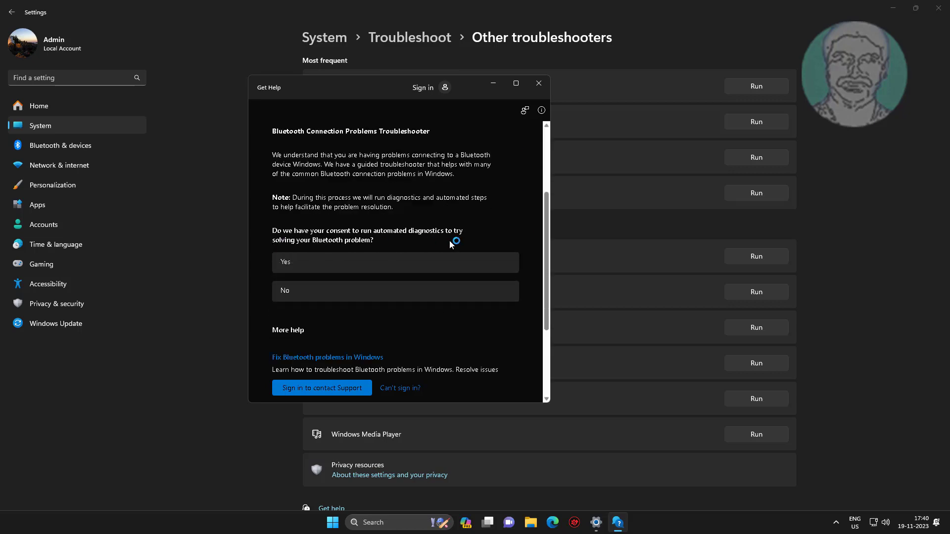
left_click(308, 264)
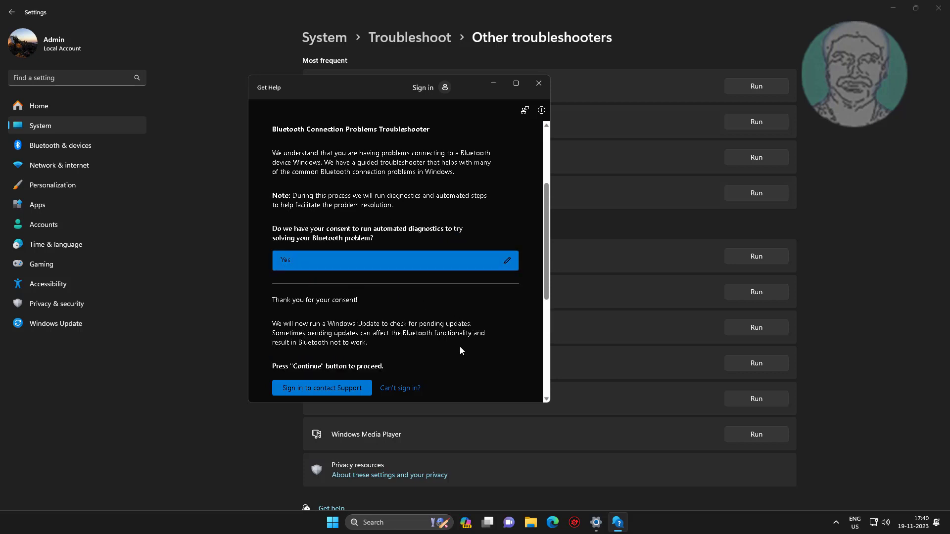
scroll(460, 346, "down", 1)
- Answer that no restart is required, consent to diagnostics again, and close Get Help
left_click(380, 346)
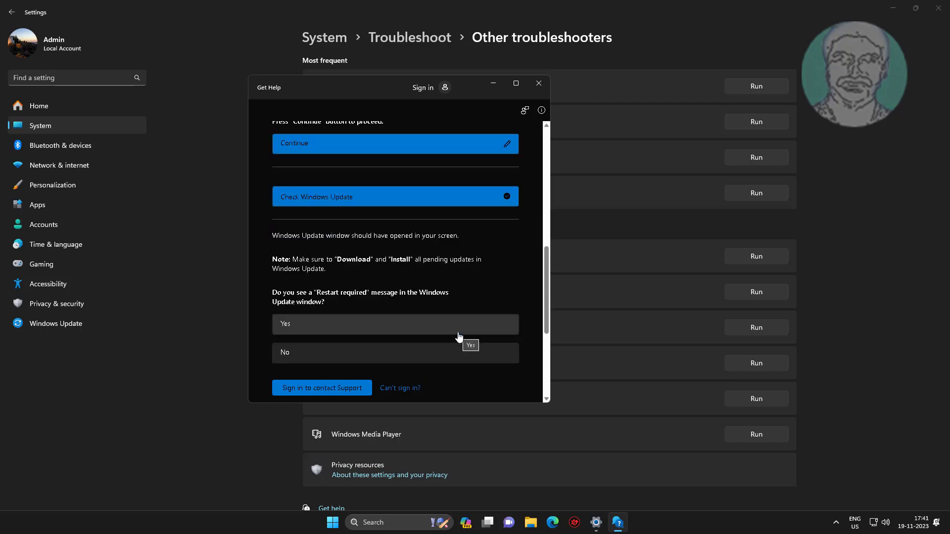
left_click(404, 353)
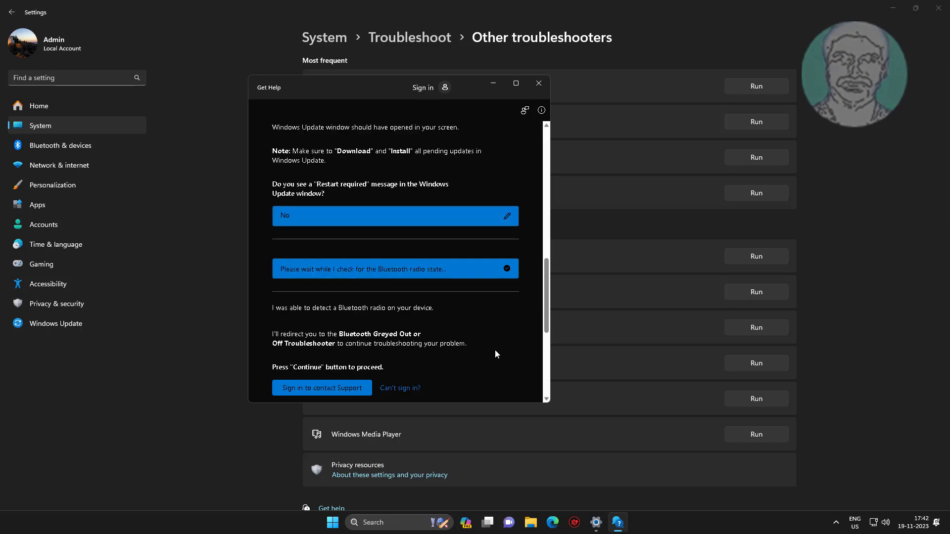
left_click(489, 346)
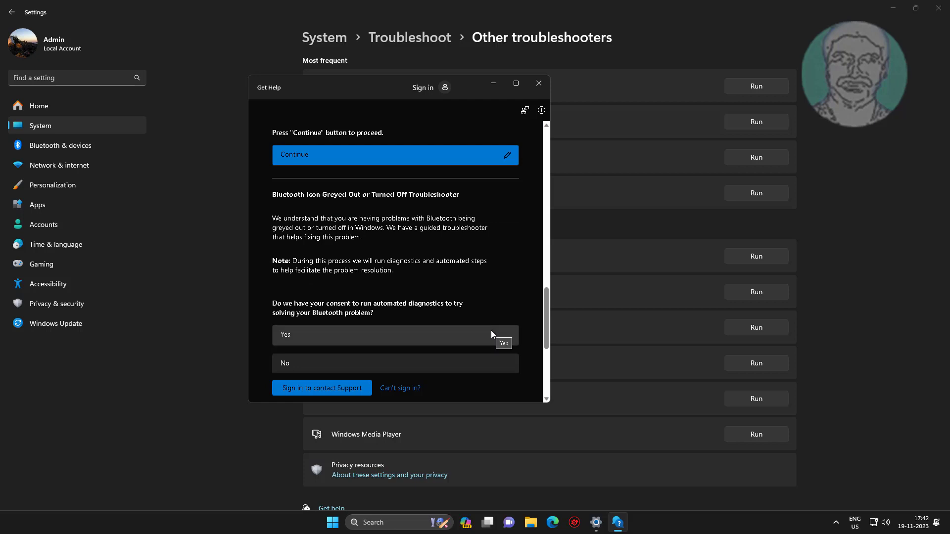
left_click(385, 334)
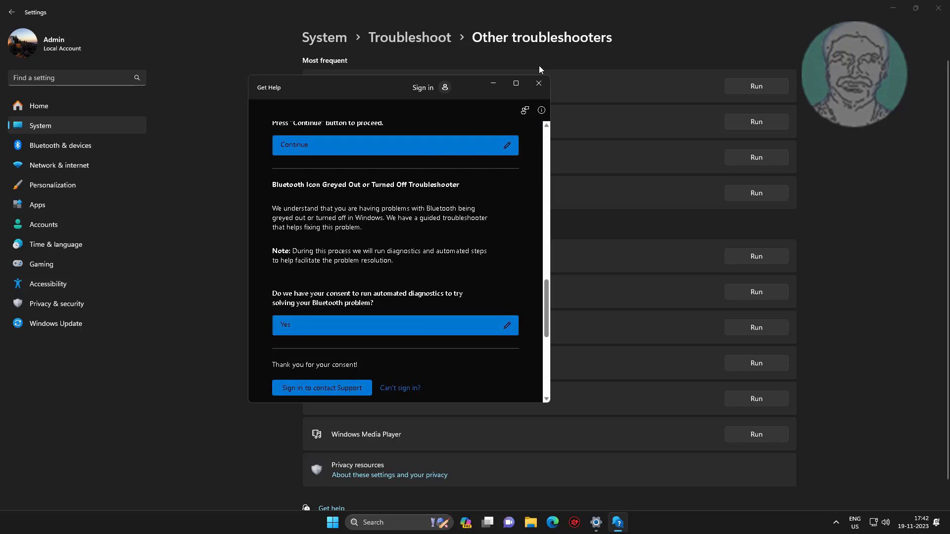
left_click(539, 83)
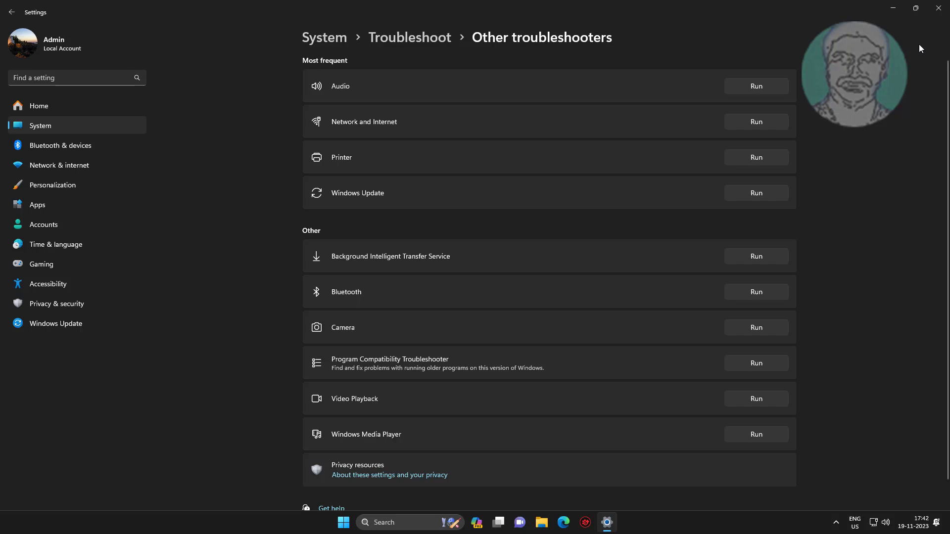
- Close Settings and open Device Manager with the Bluetooth category expanded
left_click(938, 8)
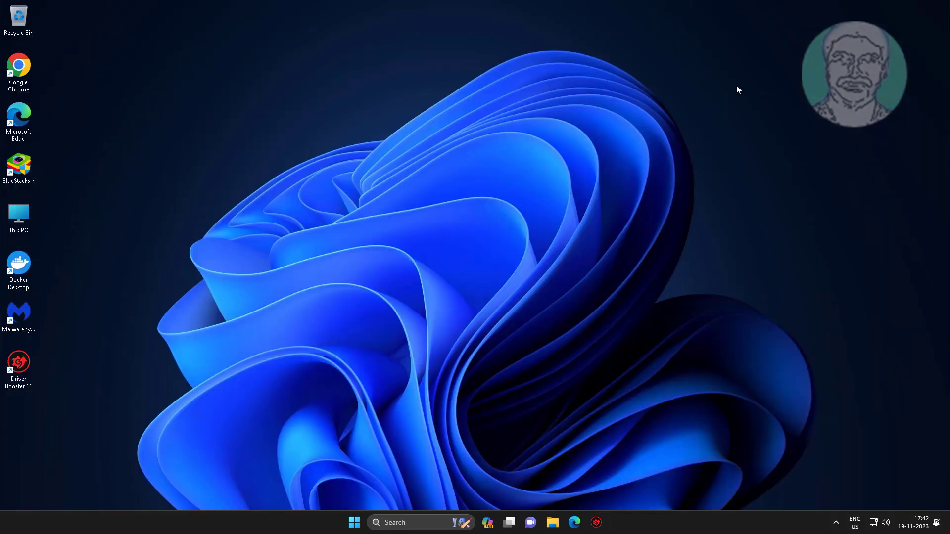
right_click(353, 522)
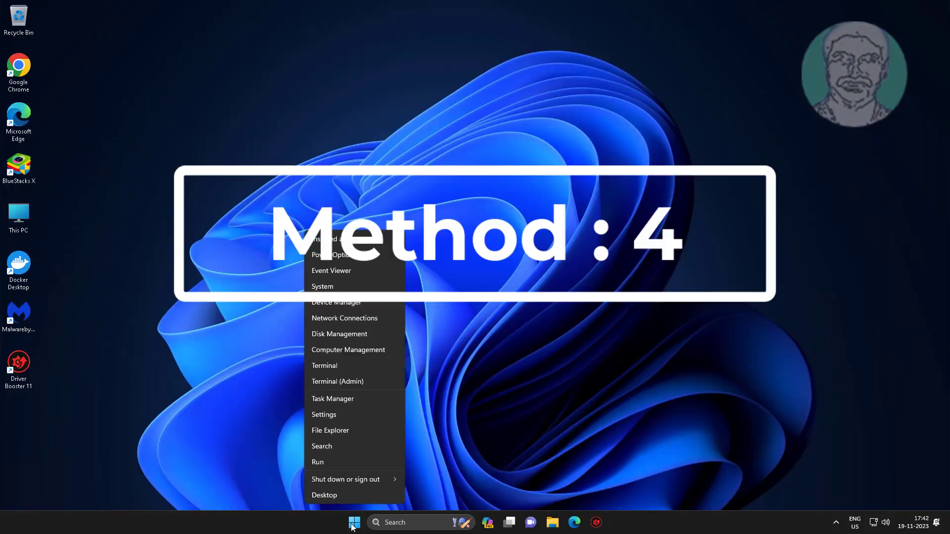
left_click(348, 305)
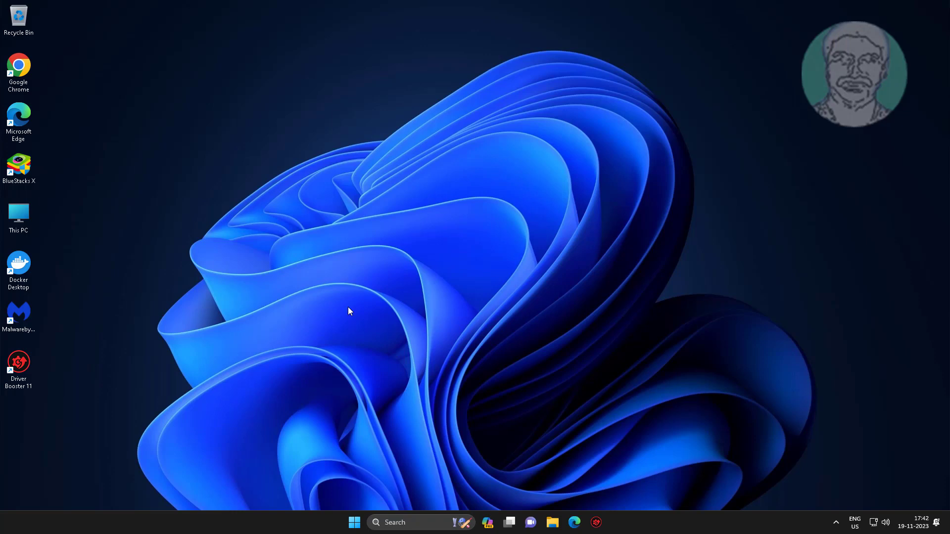
left_click_drag(245, 30, 425, 49)
left_click(240, 113)
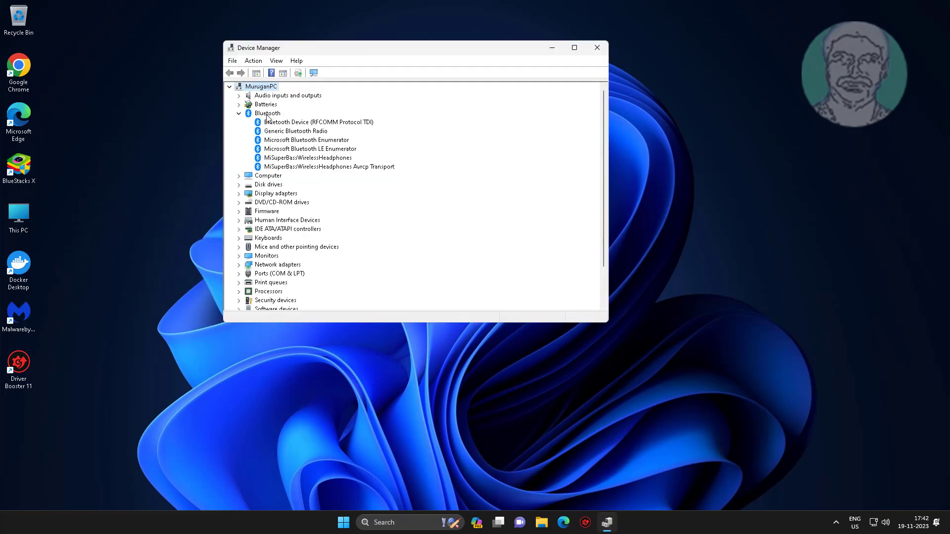
- Search automatically for a Bluetooth Device (RFCOMM Protocol TDI) driver, then close Device Manager
left_click(327, 123)
right_click(364, 123)
left_click(394, 126)
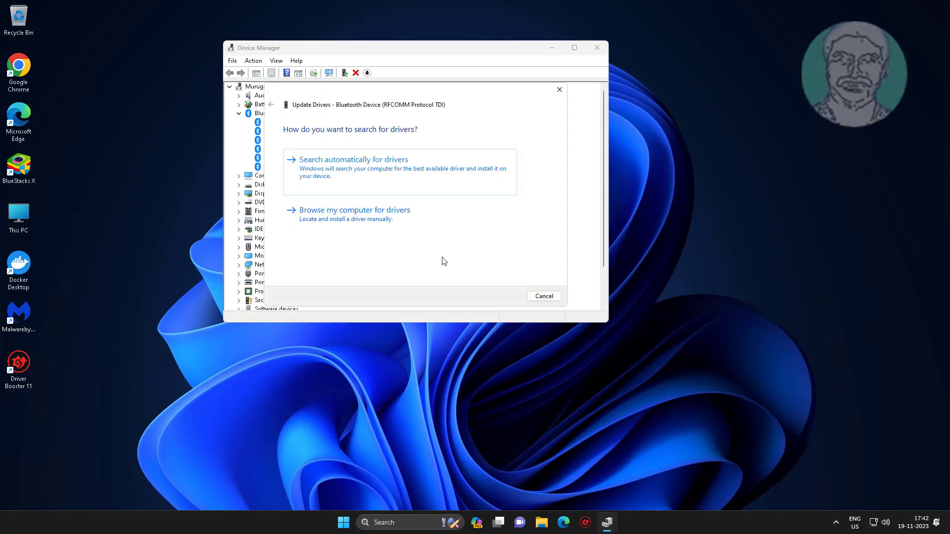
left_click(409, 174)
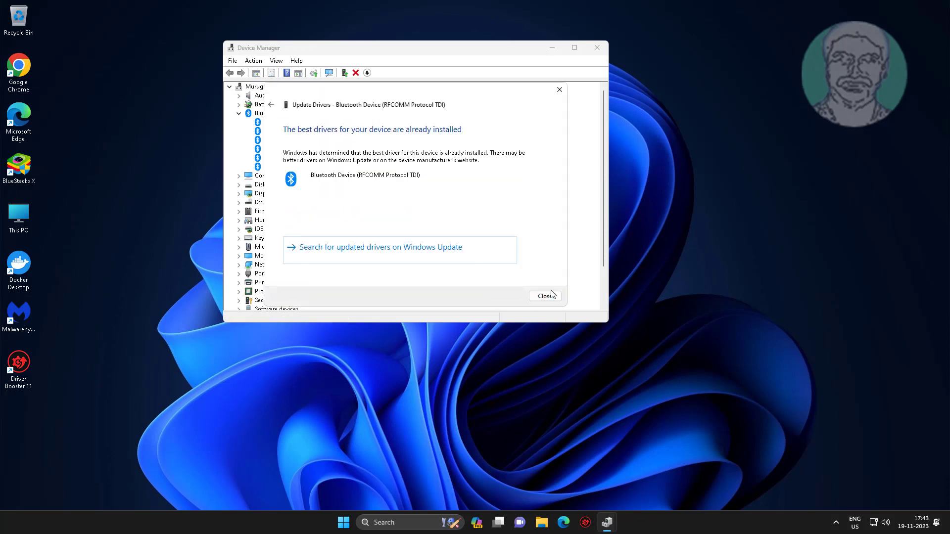
left_click(545, 297)
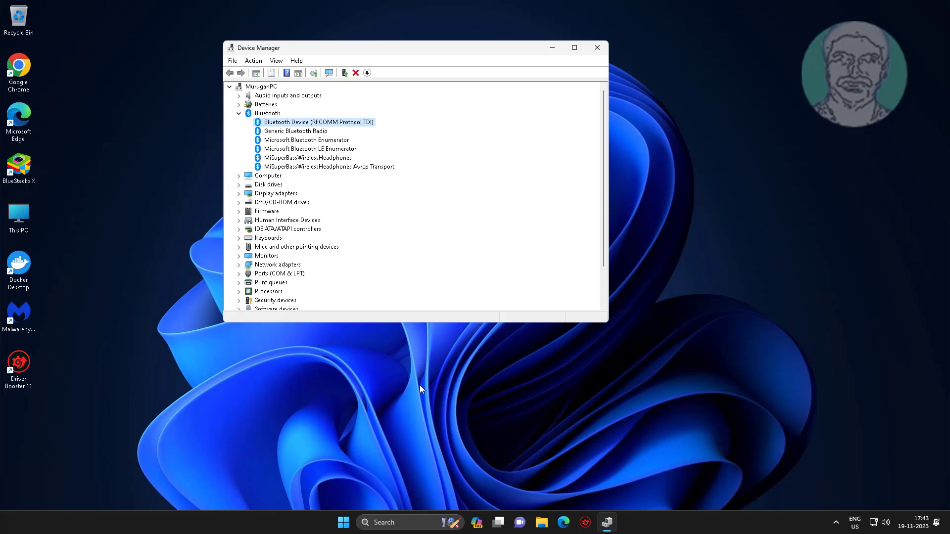
left_click(597, 47)
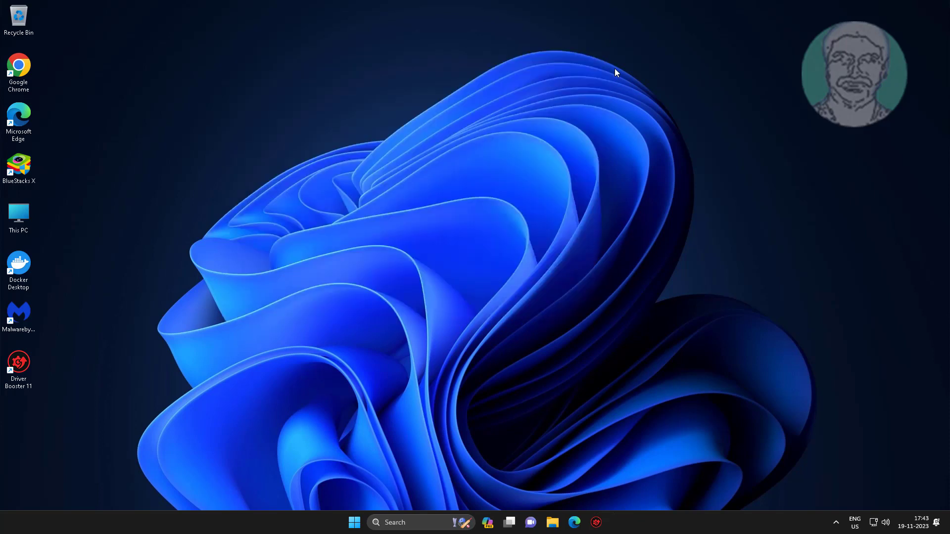
- Reopen Device Manager and select Bluetooth Device (RFCOMM Protocol TDI) under Bluetooth
right_click(354, 522)
left_click(361, 306)
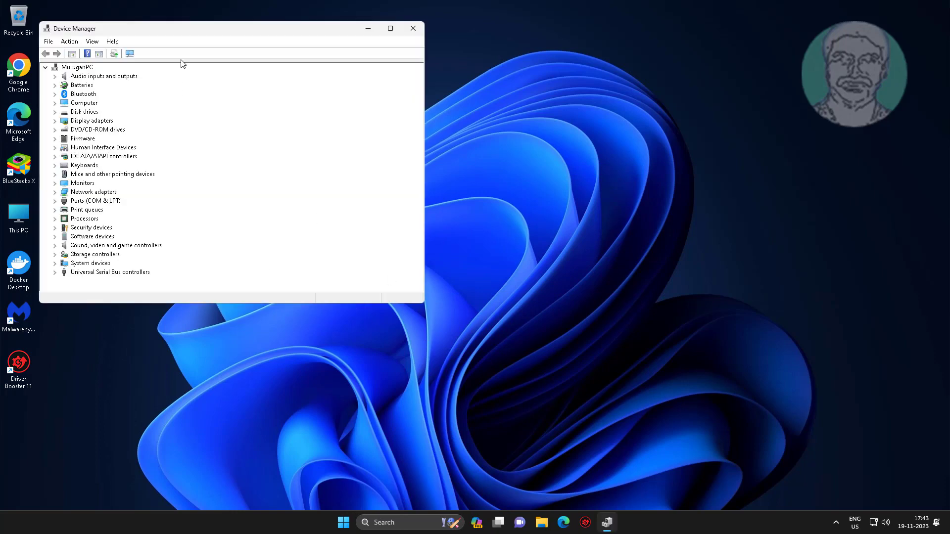
left_click(257, 140)
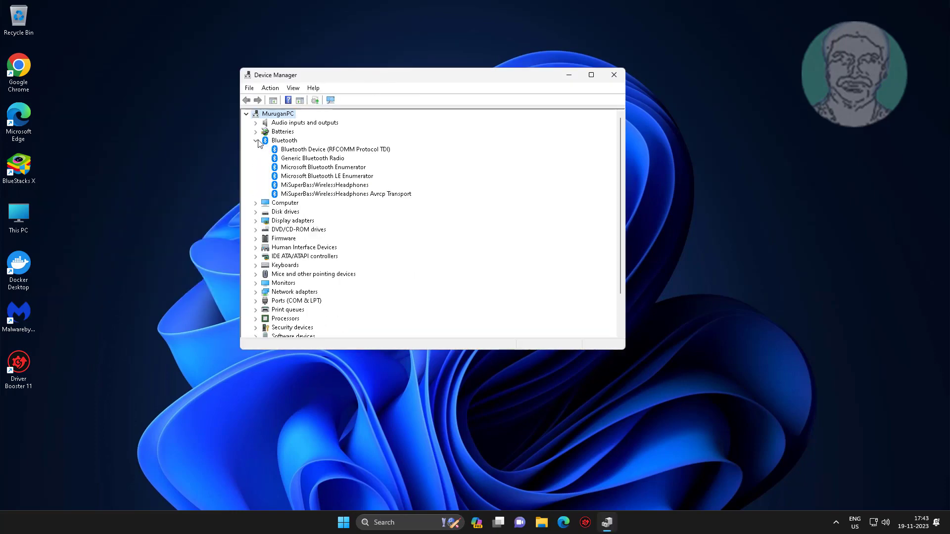
left_click(378, 150)
- Reinstall its driver by picking Bluetooth Device (RFCOMM Protocol TDI) from the computer's compatible drivers
right_click(373, 152)
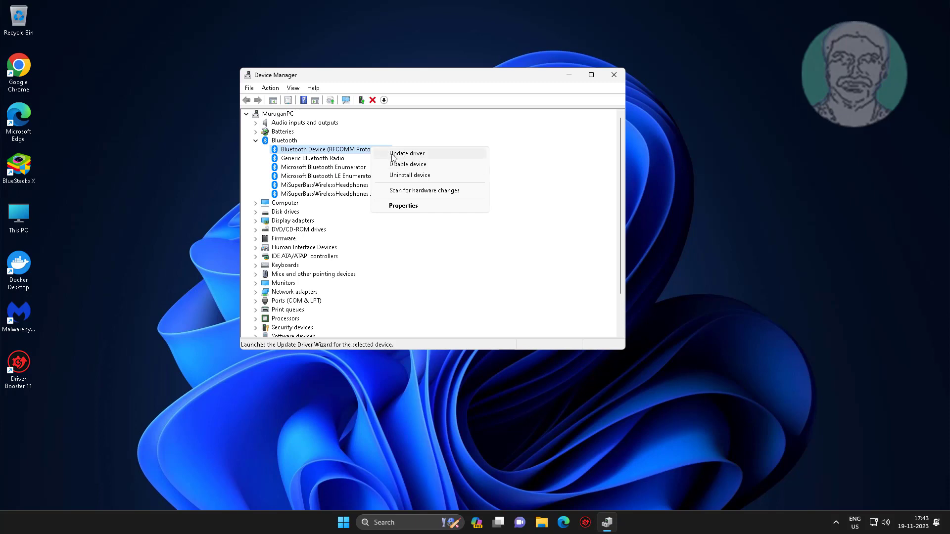
left_click(398, 158)
left_click(368, 262)
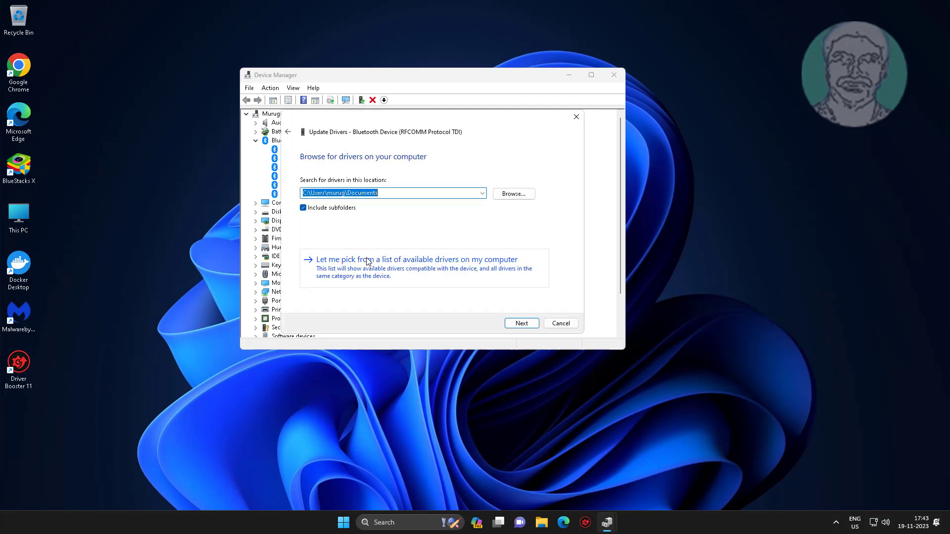
left_click(367, 269)
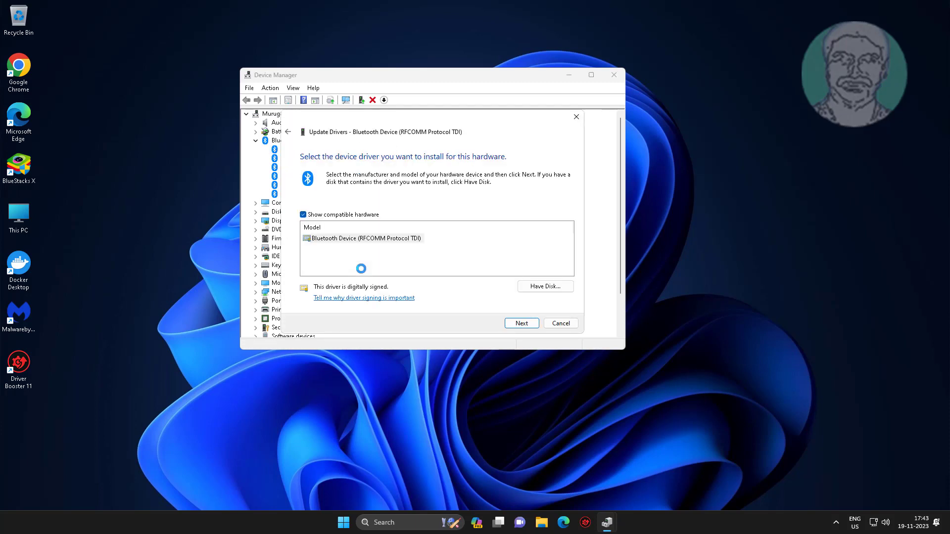
left_click(372, 241)
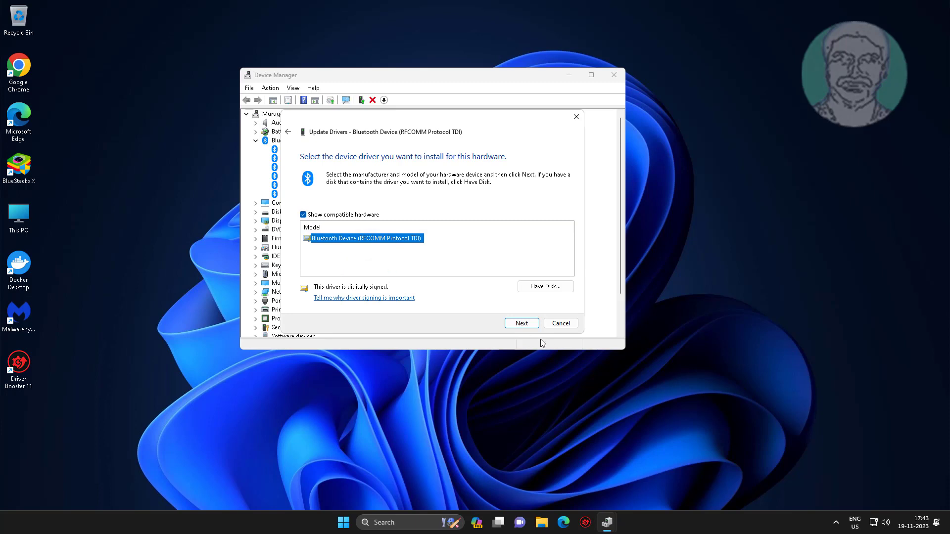
left_click(522, 324)
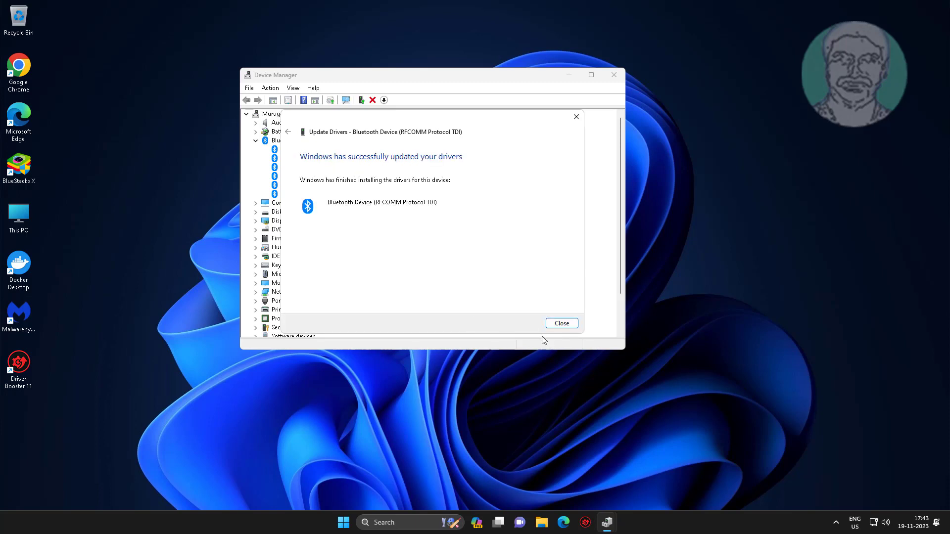
left_click(562, 323)
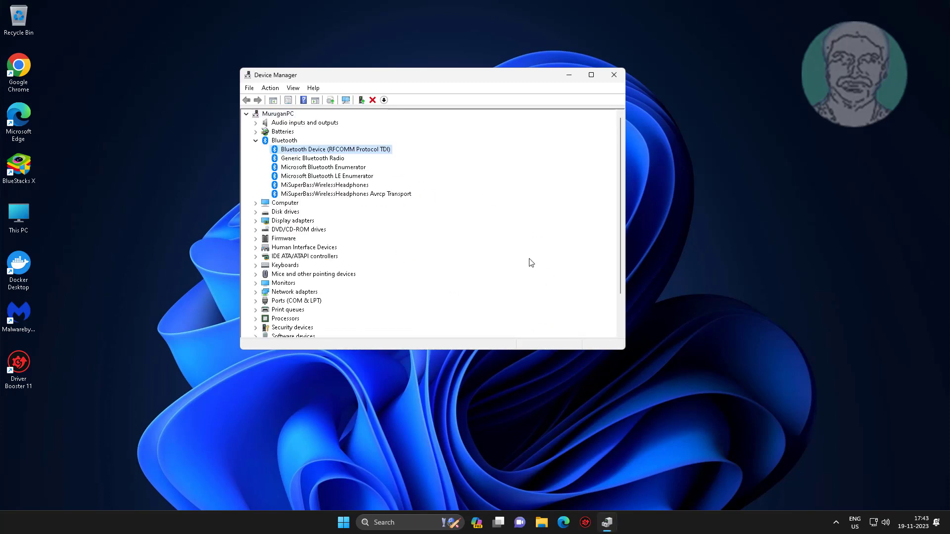
- Close and reopen Device Manager with the Bluetooth category expanded
left_click(614, 75)
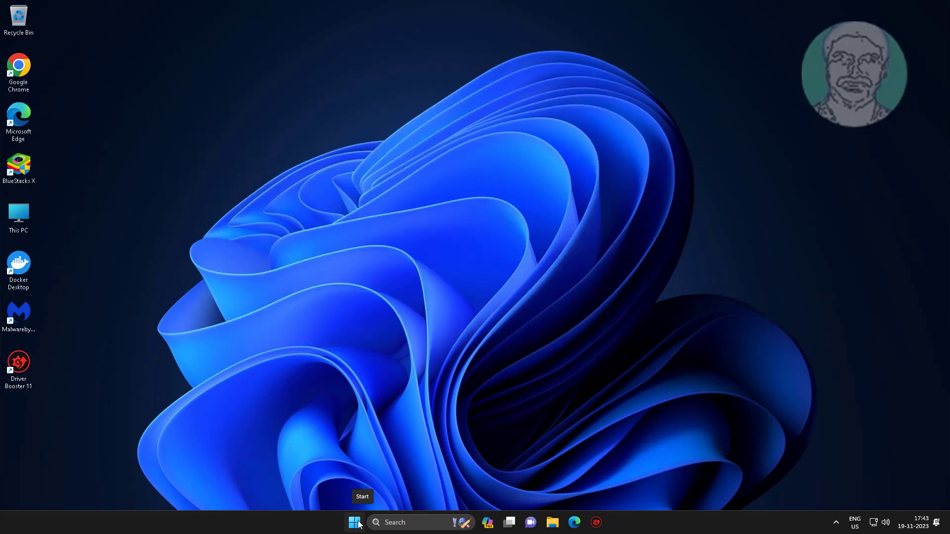
right_click(355, 522)
left_click(356, 305)
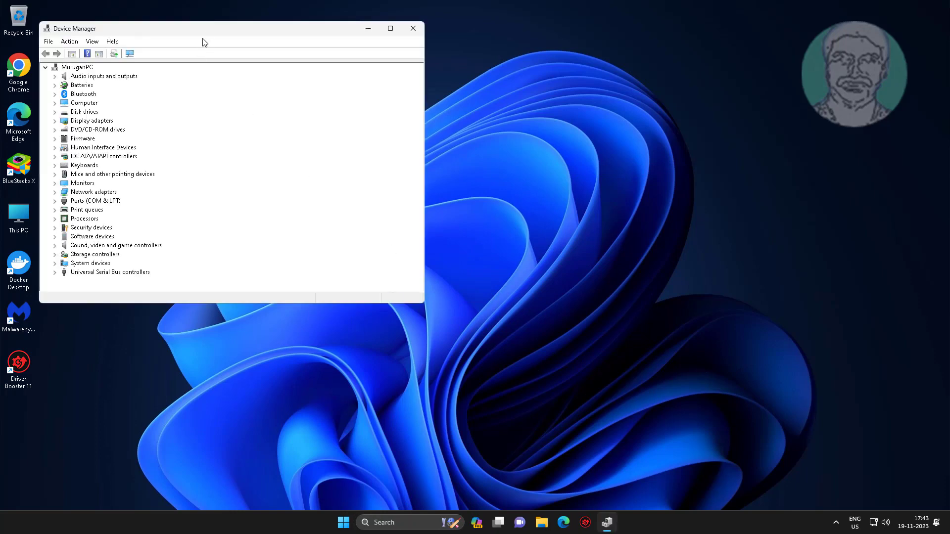
left_click_drag(204, 30, 343, 50)
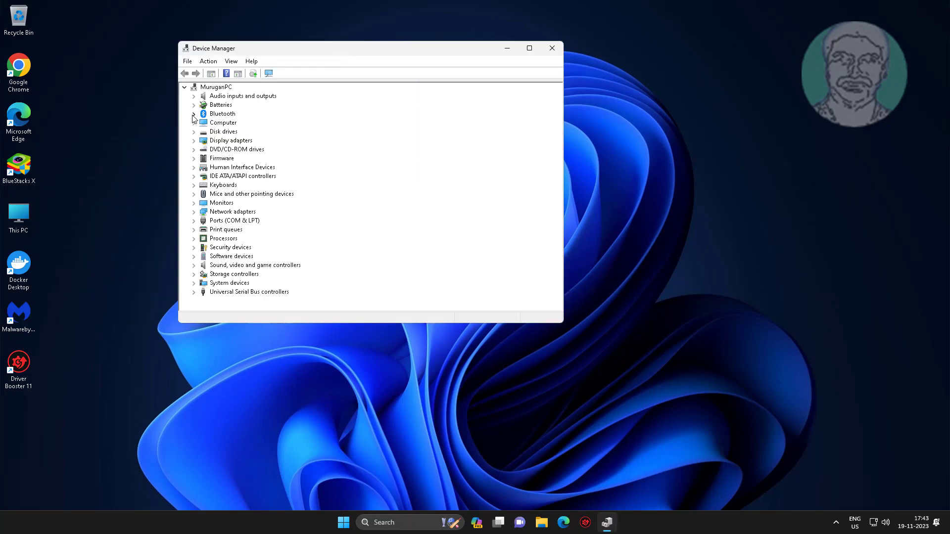
left_click(194, 113)
- Uninstall Bluetooth Device (RFCOMM Protocol TDI) and confirm the removal
left_click(318, 126)
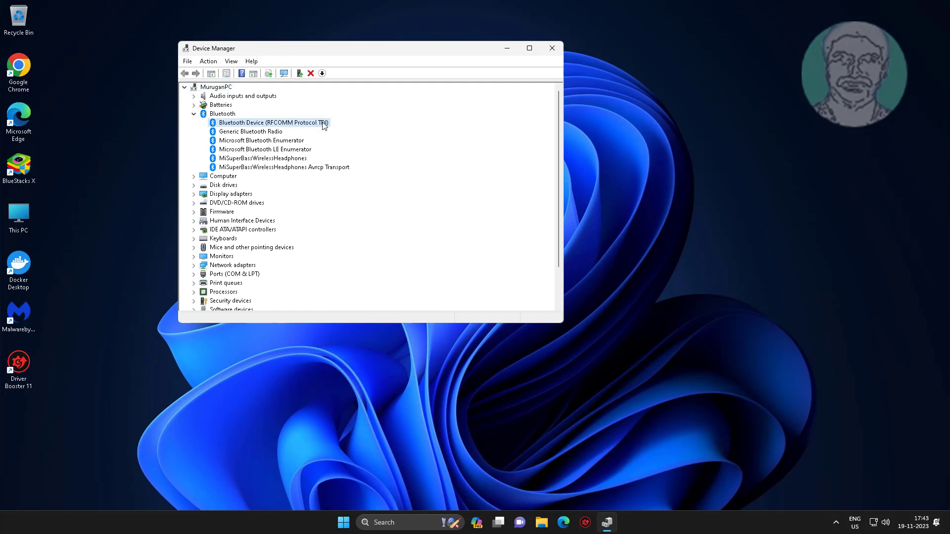
right_click(324, 125)
left_click(384, 151)
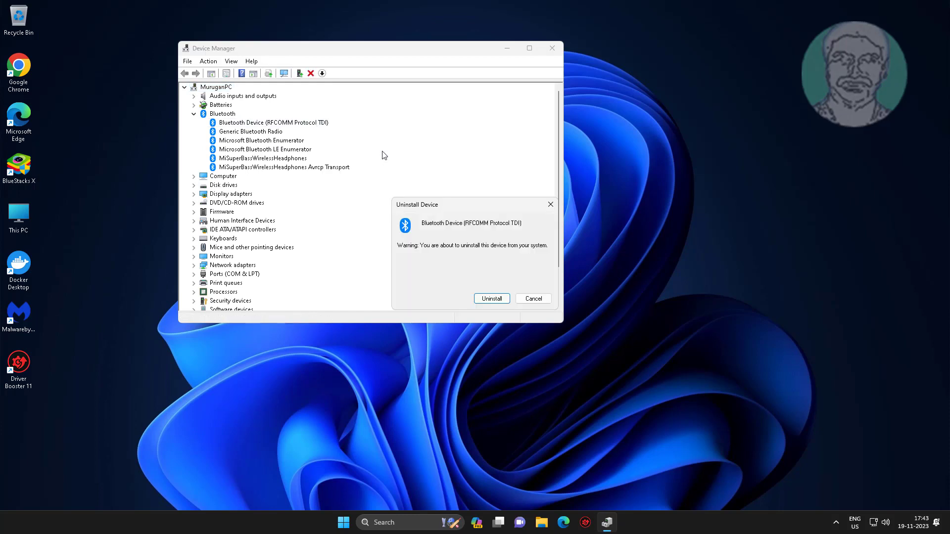
left_click(493, 299)
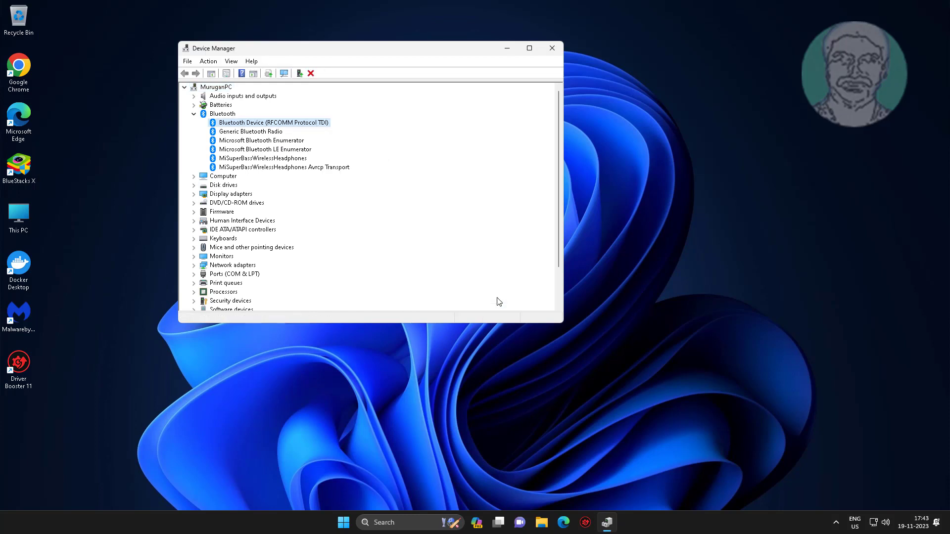
- Close the Device Manager window and bring up the Start menu over the desktop
left_click(552, 49)
left_click(354, 522)
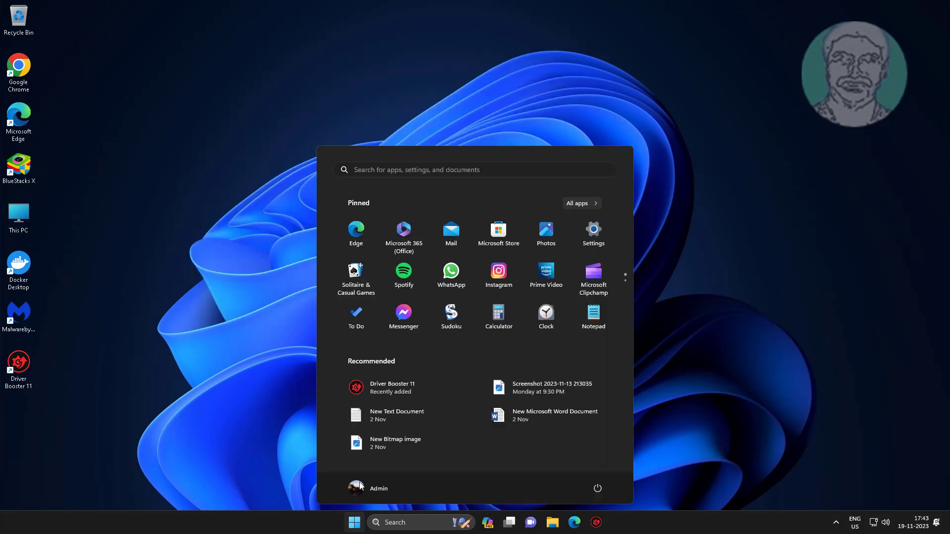